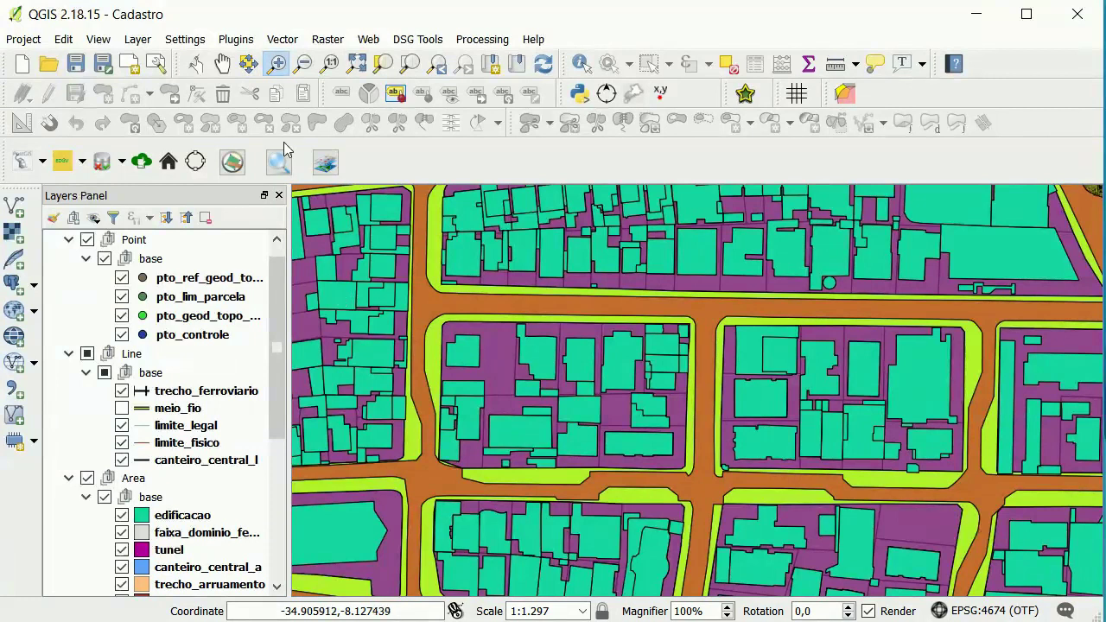
- Open Manage and Install Plugins from the Plugins menu and go to its Settings page
{"action": "left_click", "coordinate": [227, 40]}
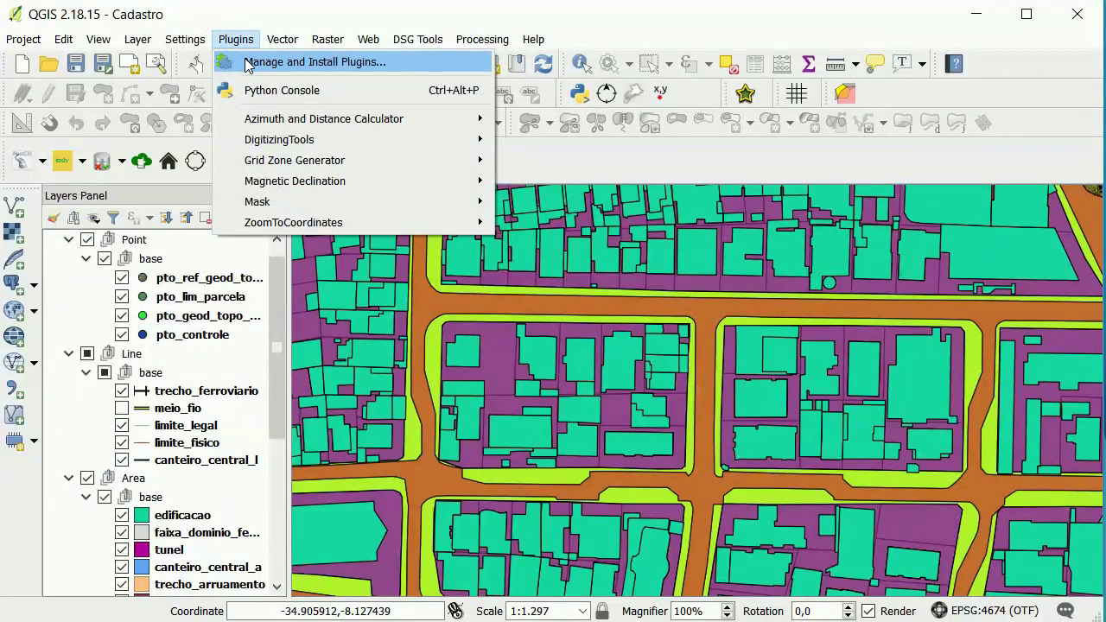
{"action": "left_click", "coordinate": [248, 64]}
{"action": "left_click", "coordinate": [320, 115]}
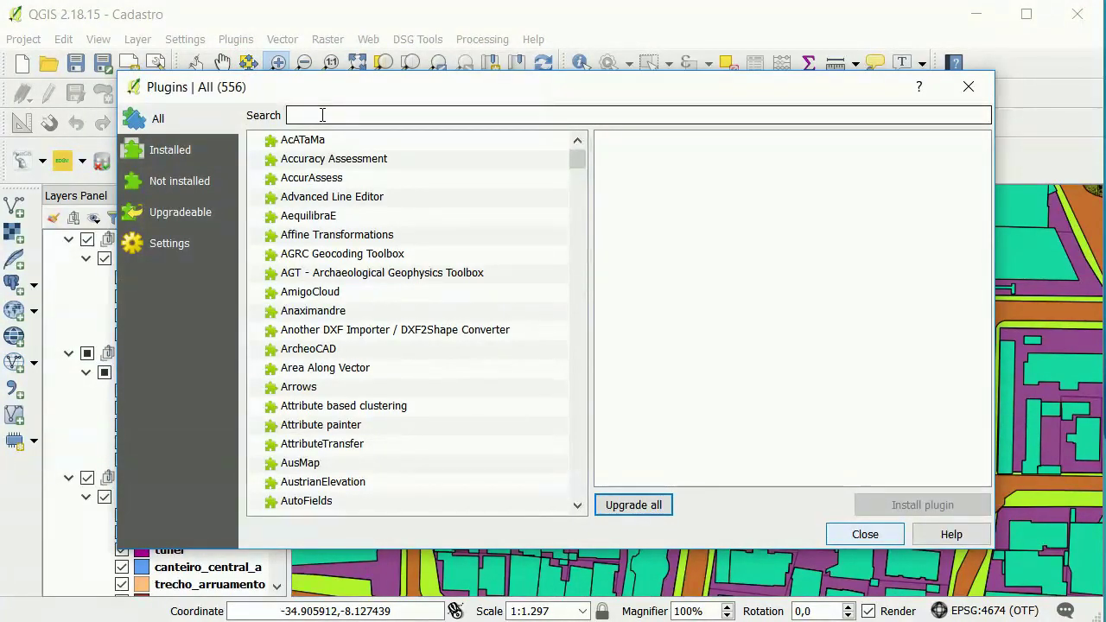
{"action": "left_click", "coordinate": [189, 250]}
- Turn on 'Show also experimental plugins' and return to the All list of 792 plugins
{"action": "left_click", "coordinate": [262, 217]}
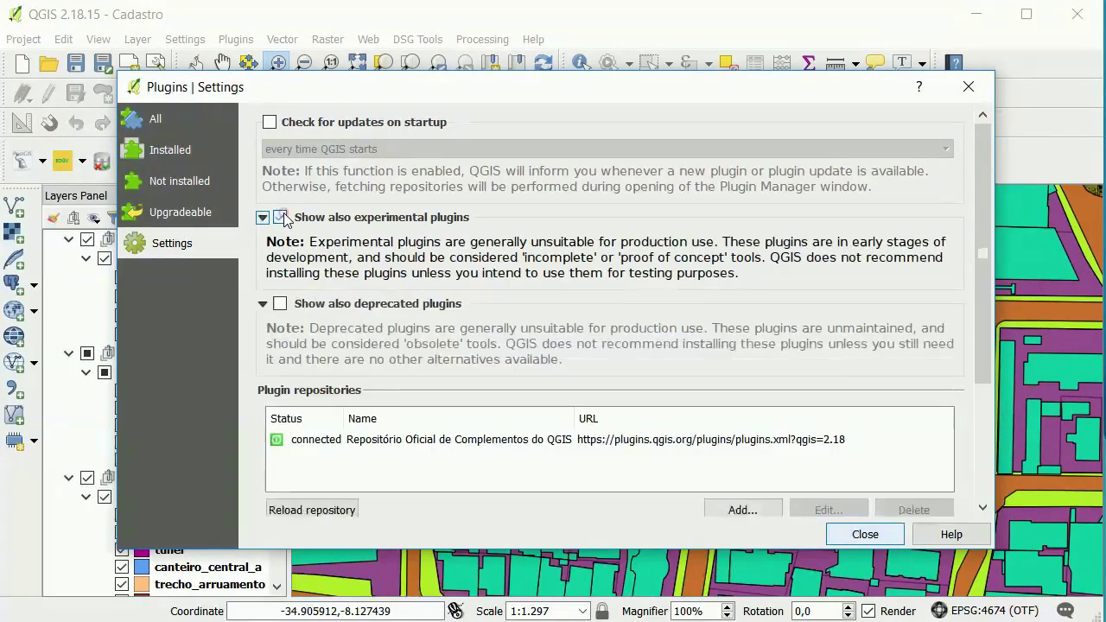
{"action": "left_click", "coordinate": [279, 217]}
{"action": "left_click", "coordinate": [180, 122]}
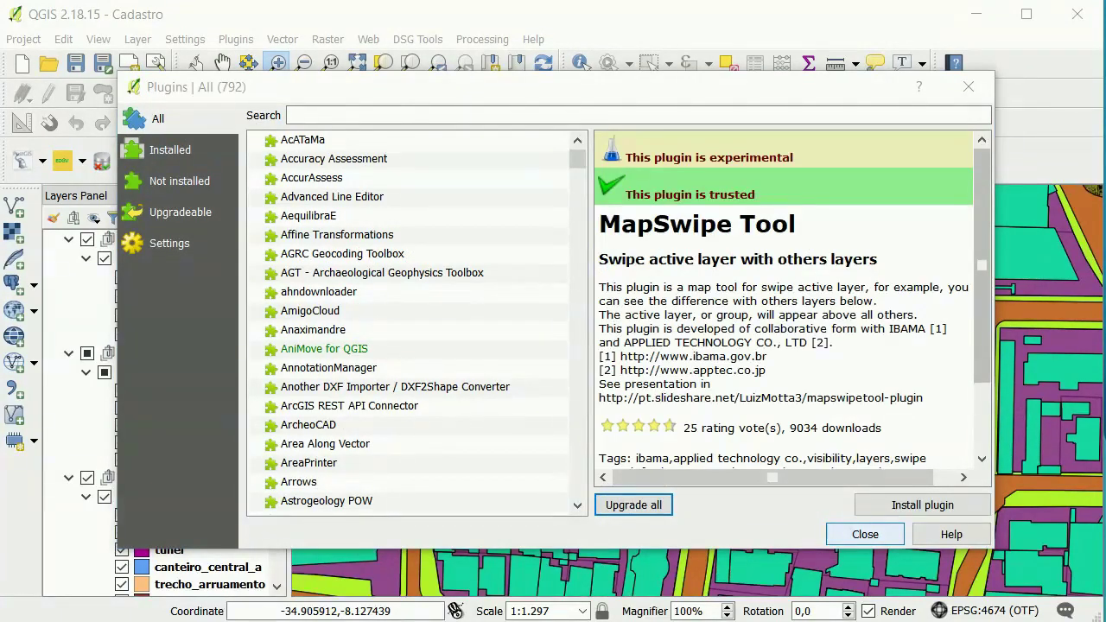
- Search 'mapswipe', install the MapSwipe Tool plugin, and close the plugin manager
{"action": "left_click", "coordinate": [348, 112]}
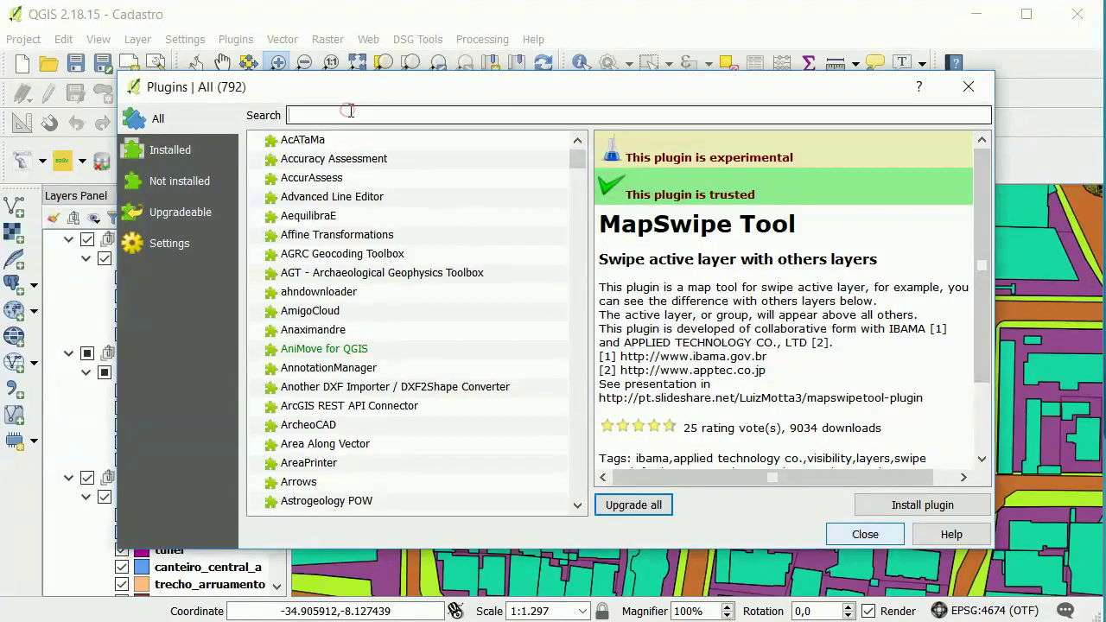
{"action": "type", "text": "mapswipe"}
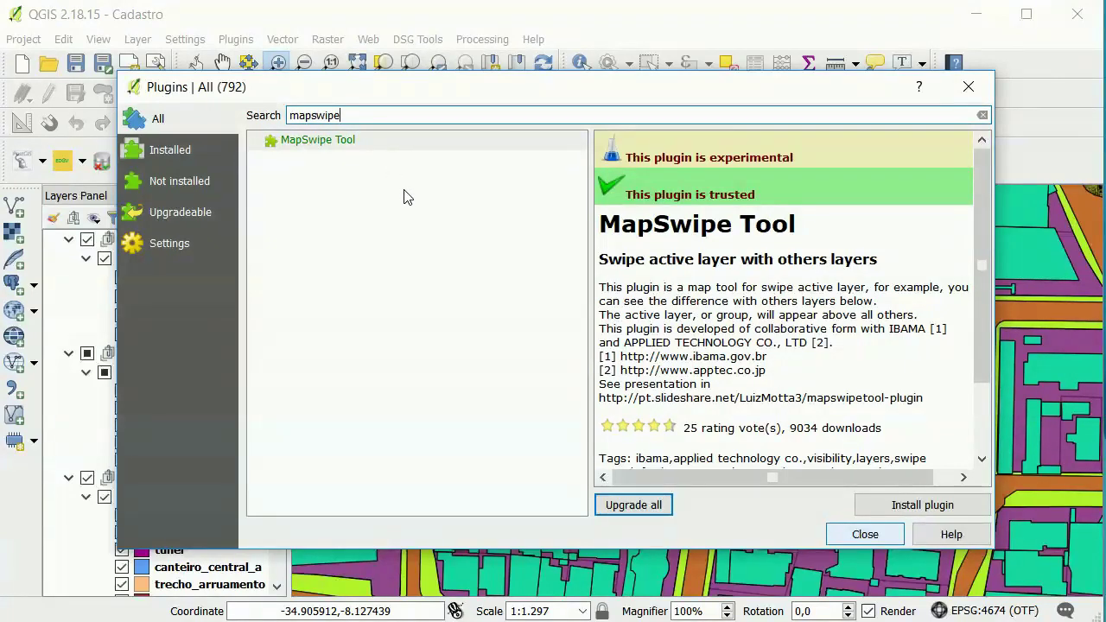
{"action": "left_click", "coordinate": [350, 142]}
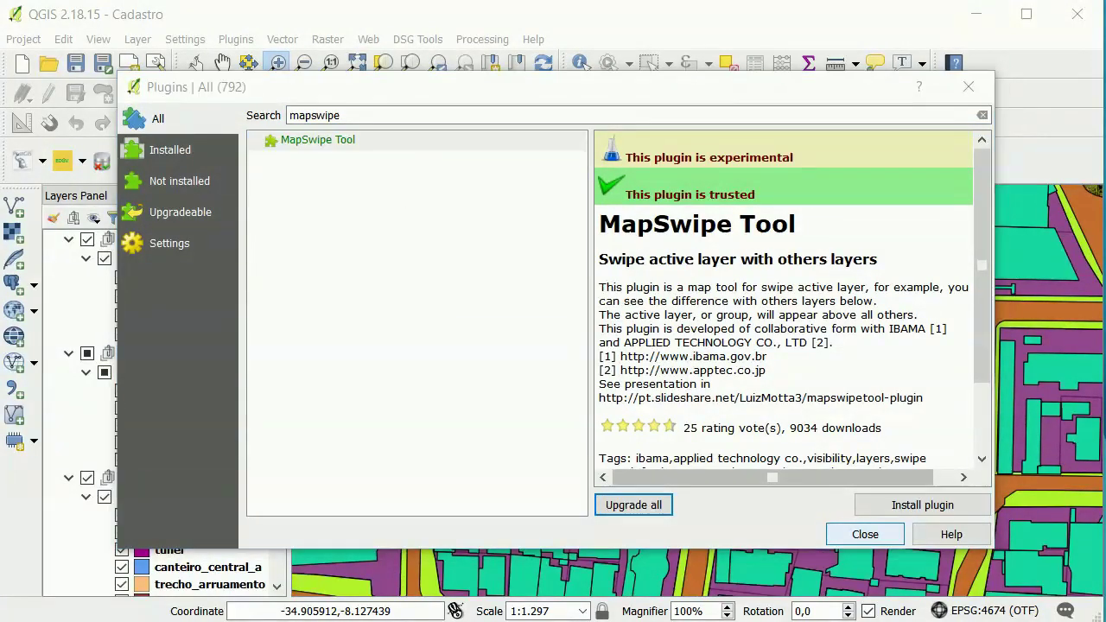
{"action": "left_click", "coordinate": [329, 146]}
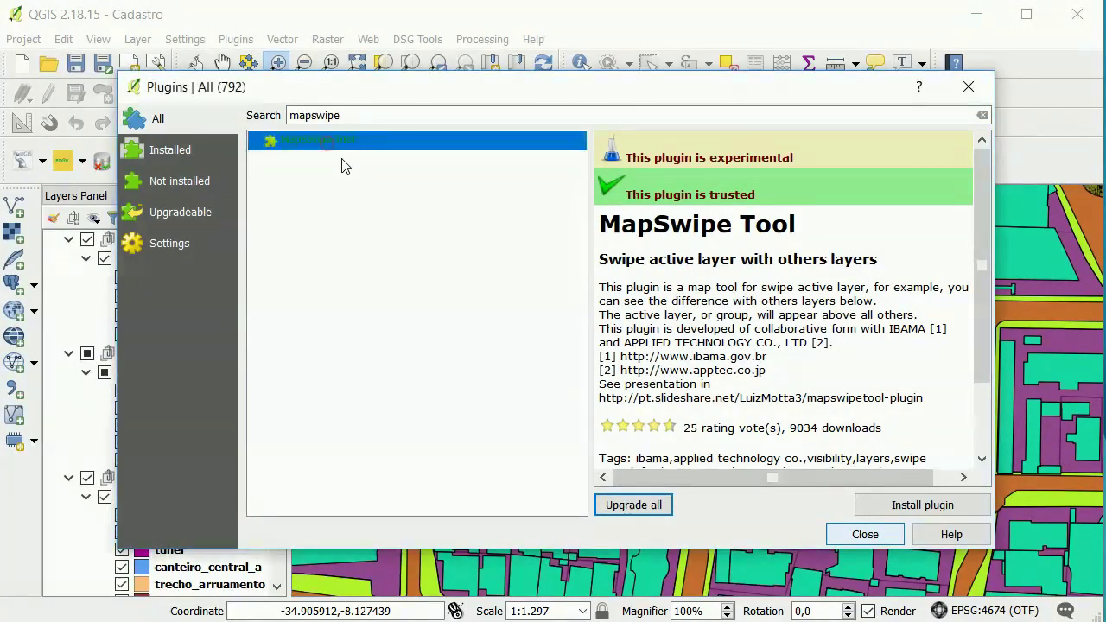
{"action": "left_click", "coordinate": [911, 506]}
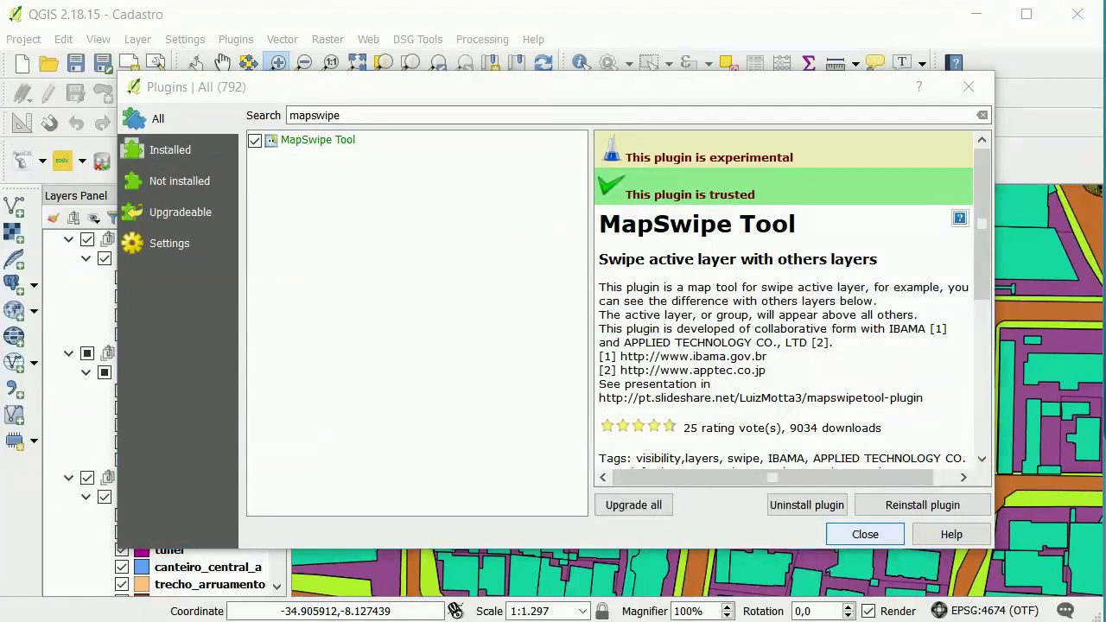
{"action": "left_click", "coordinate": [849, 534]}
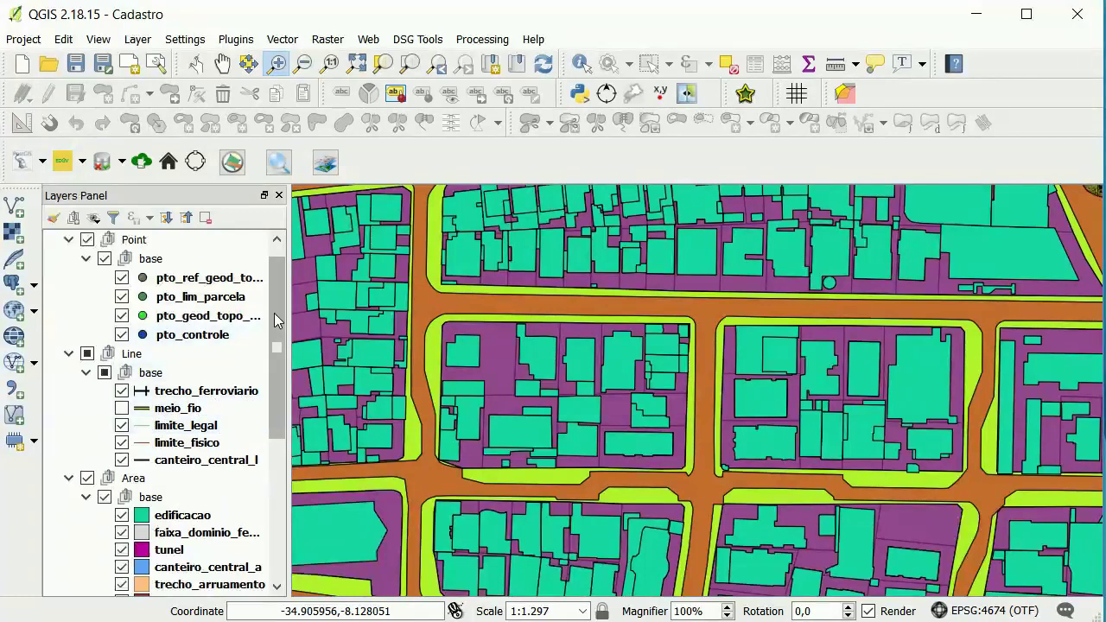
{"action": "scroll", "coordinate": [278, 333], "scroll_direction": "down", "scroll_amount": 1}
{"action": "scroll", "coordinate": [278, 333], "scroll_direction": "down", "scroll_amount": 1}
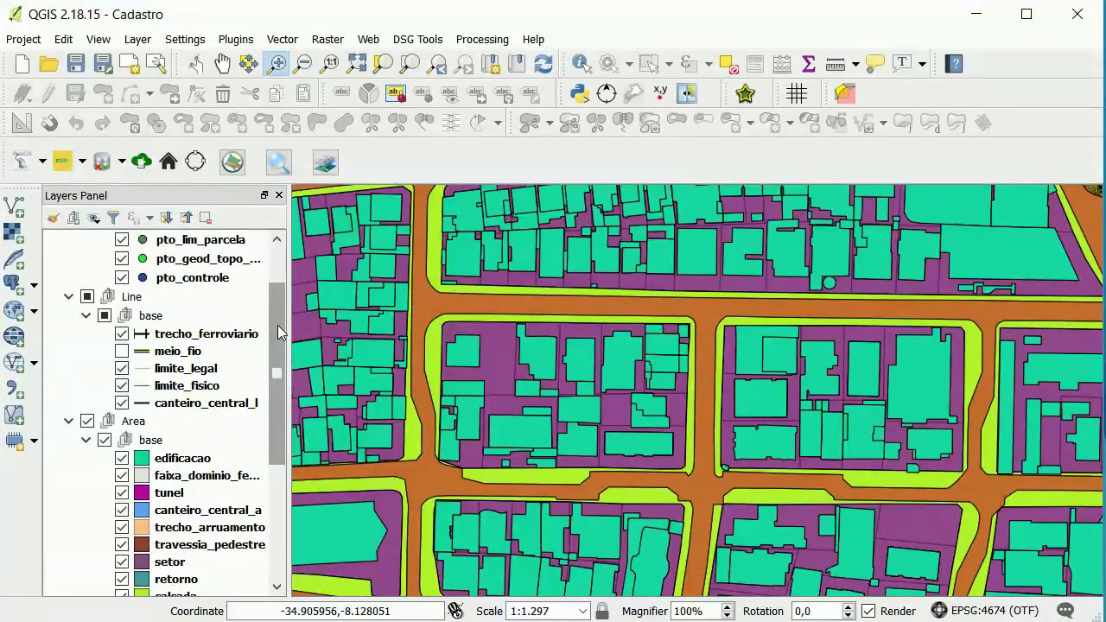
{"action": "scroll", "coordinate": [277, 324], "scroll_direction": "down", "scroll_amount": 5}
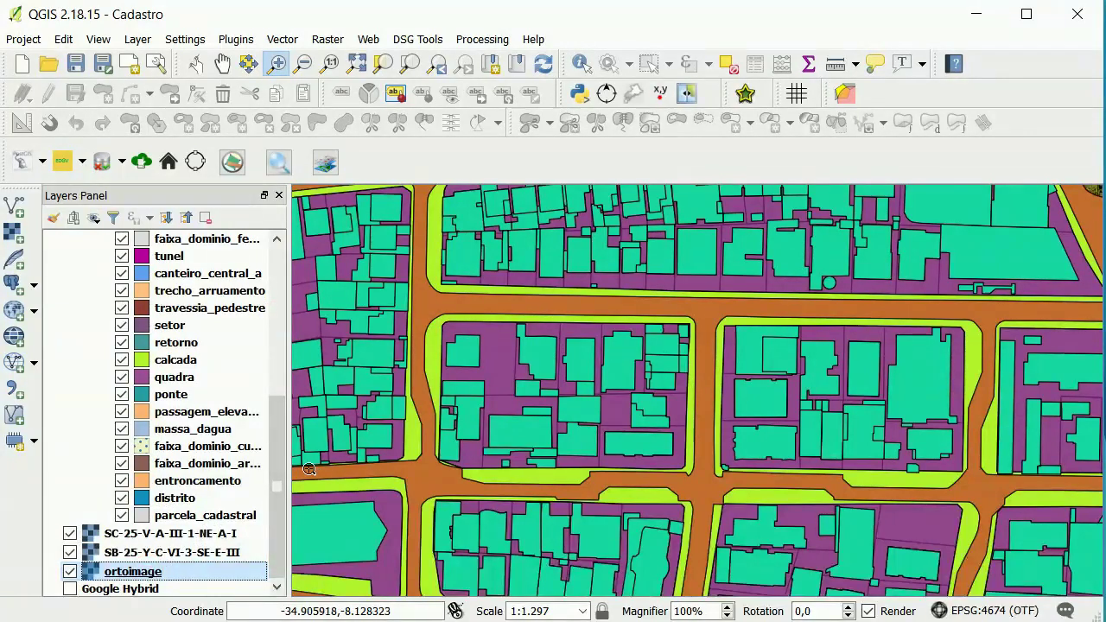
{"action": "scroll", "coordinate": [277, 446], "scroll_direction": "up", "scroll_amount": 3}
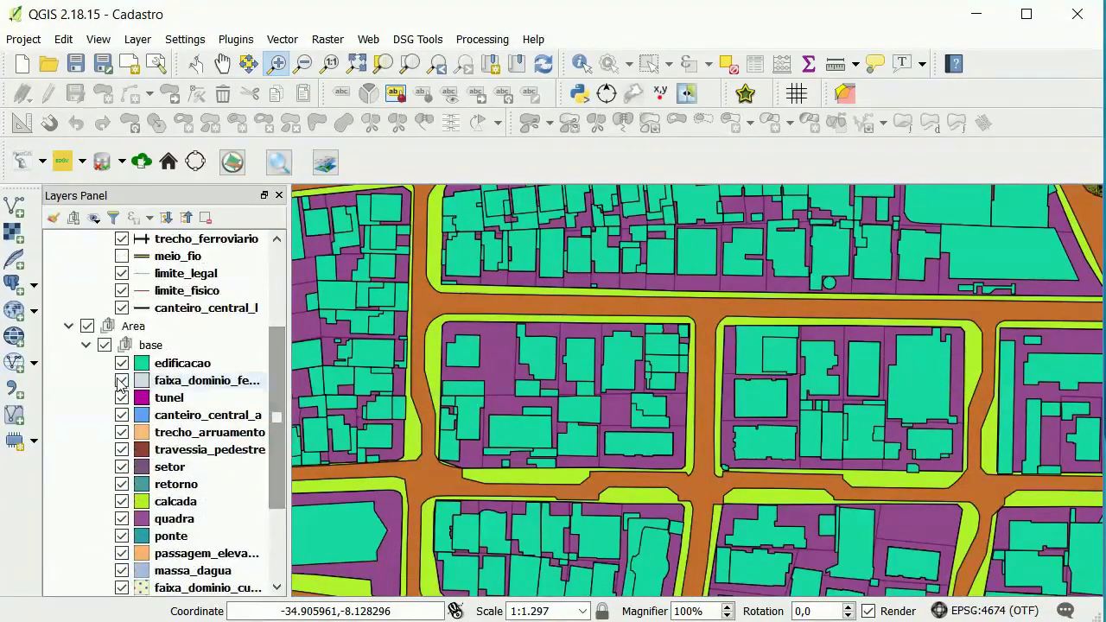
{"action": "left_click", "coordinate": [103, 346]}
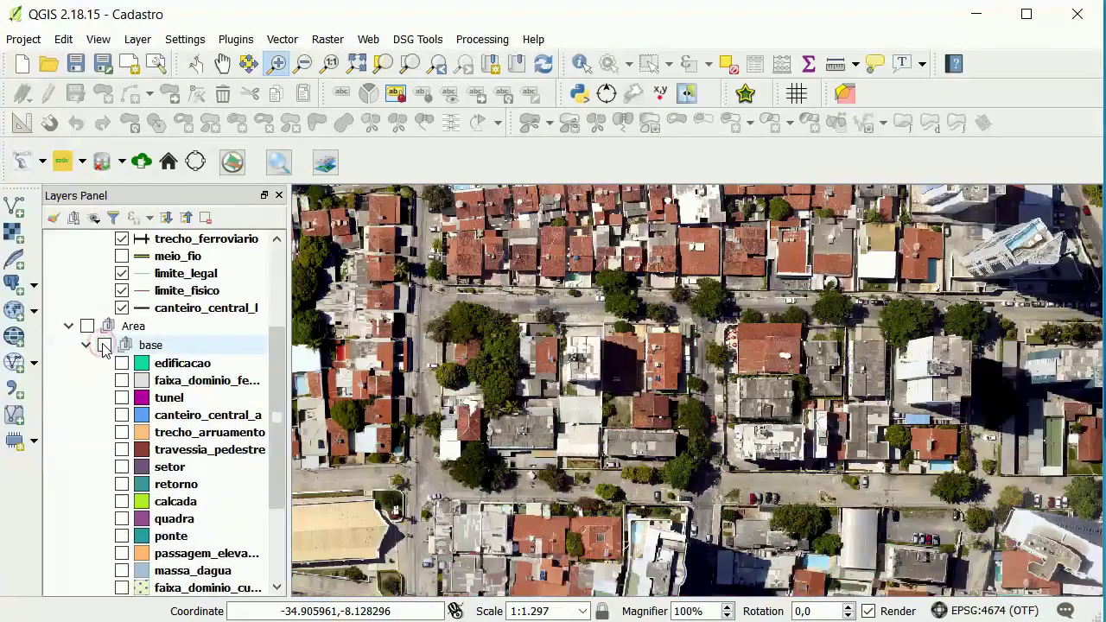
{"action": "scroll", "coordinate": [276, 352], "scroll_direction": "down", "scroll_amount": 3}
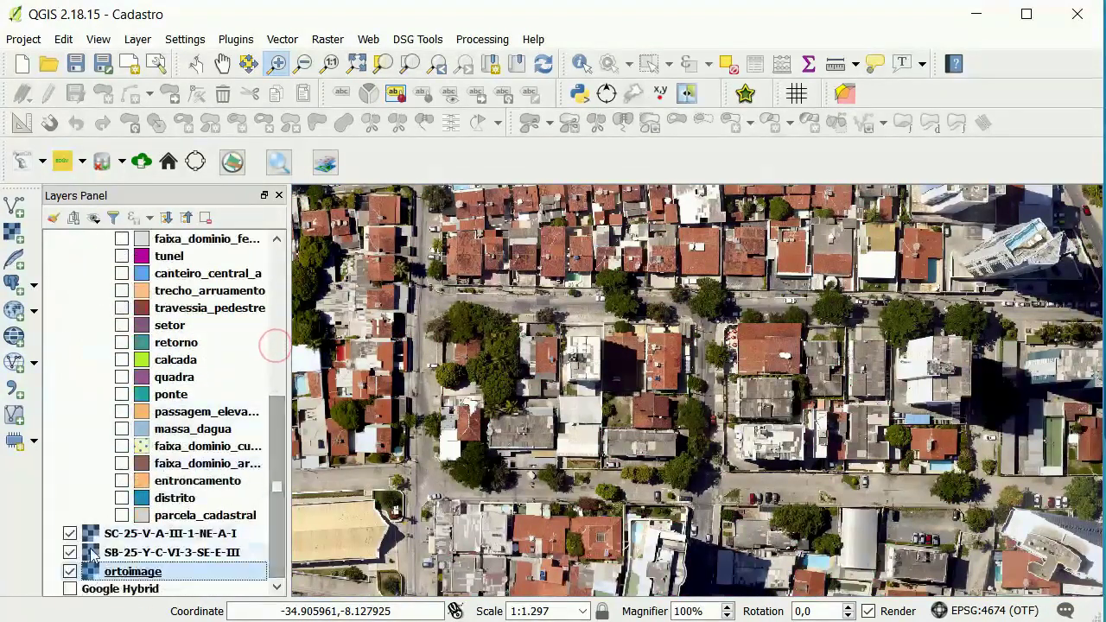
{"action": "left_click", "coordinate": [70, 572]}
{"action": "left_click", "coordinate": [70, 572]}
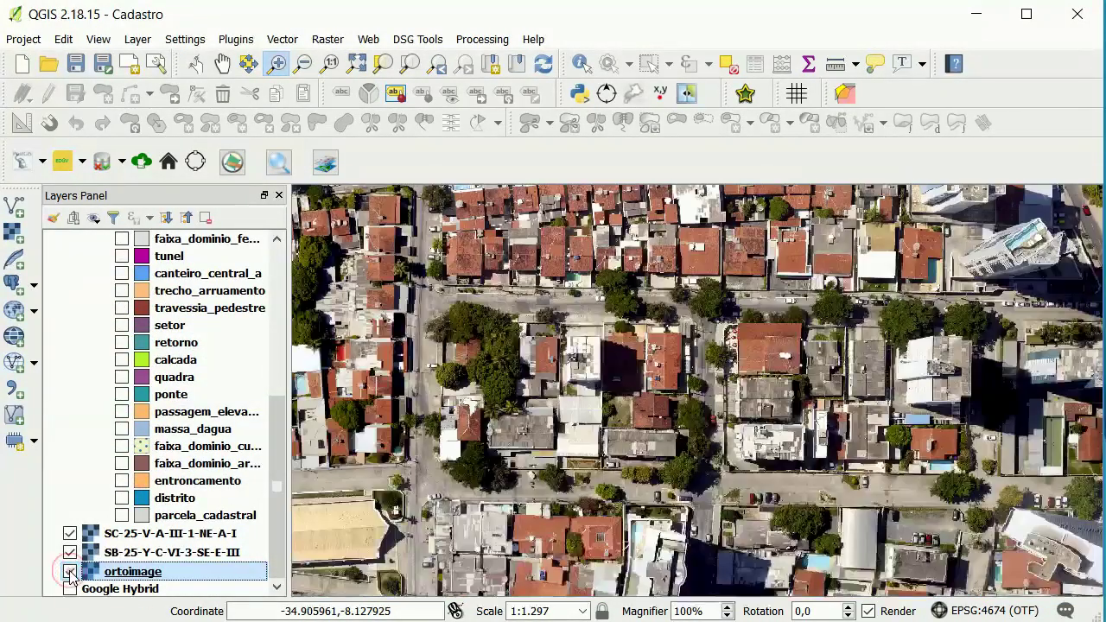
{"action": "scroll", "coordinate": [274, 541], "scroll_direction": "up", "scroll_amount": 4}
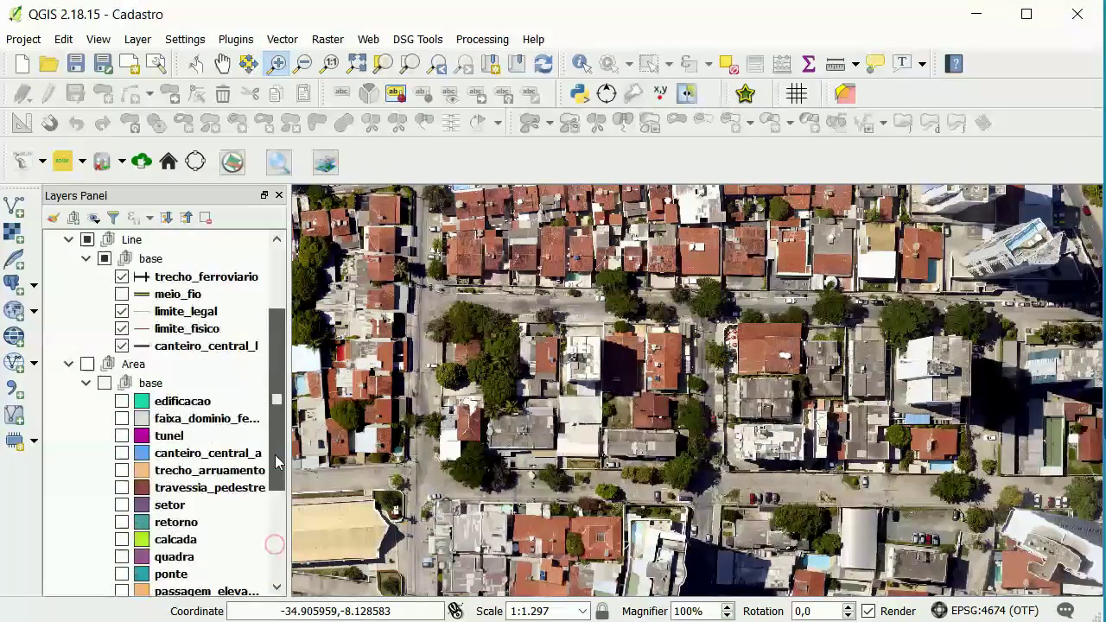
{"action": "left_click", "coordinate": [88, 364]}
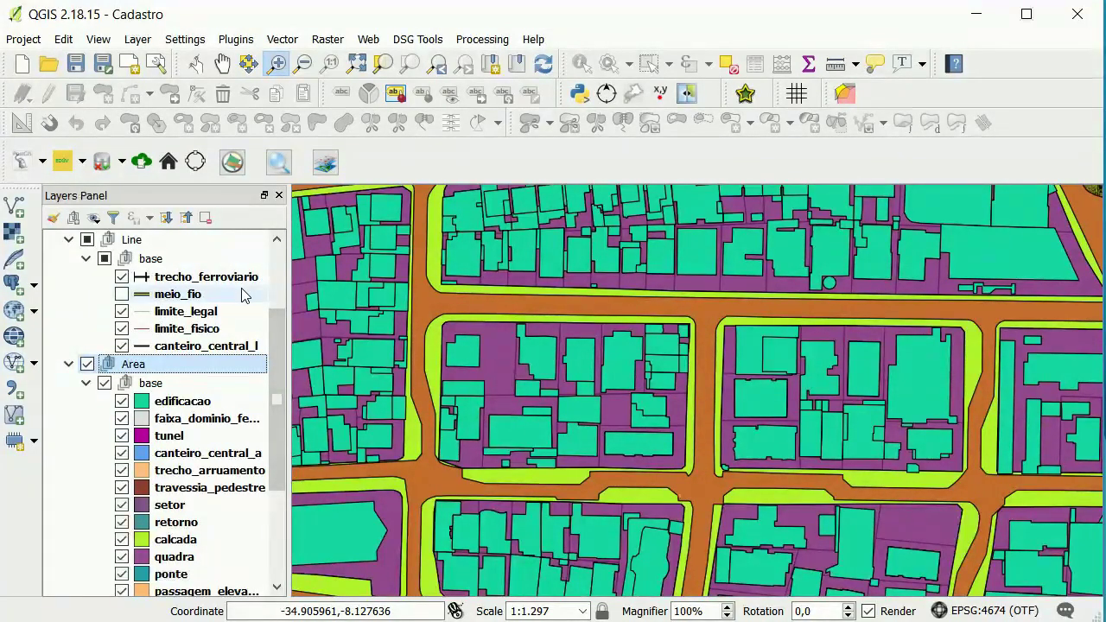
{"action": "scroll", "coordinate": [232, 320], "scroll_direction": "down", "scroll_amount": 4}
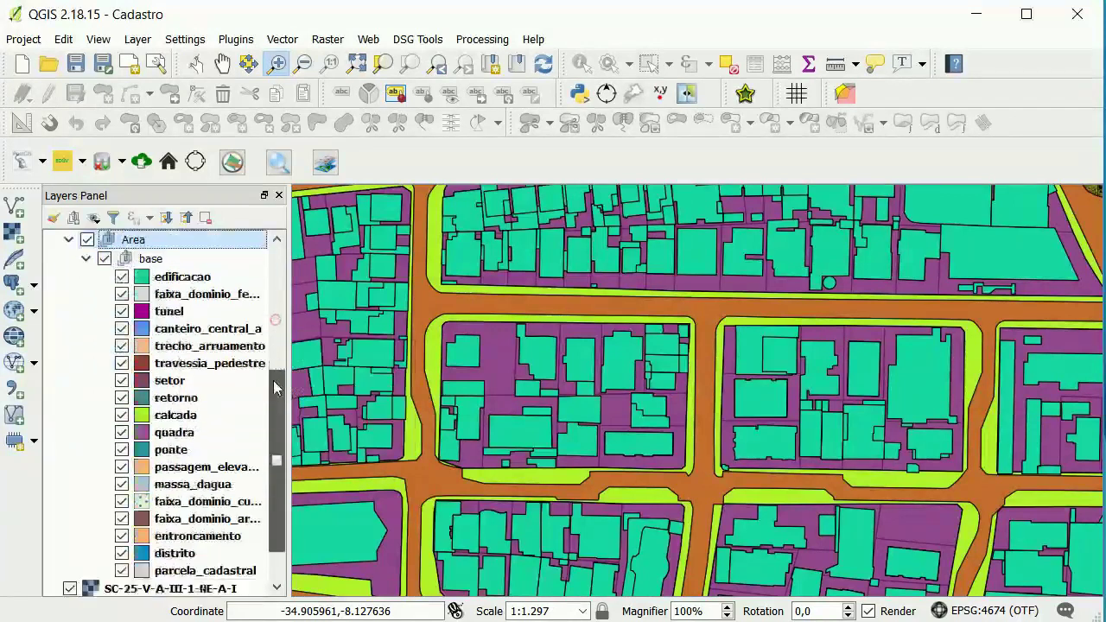
{"action": "left_click", "coordinate": [145, 570]}
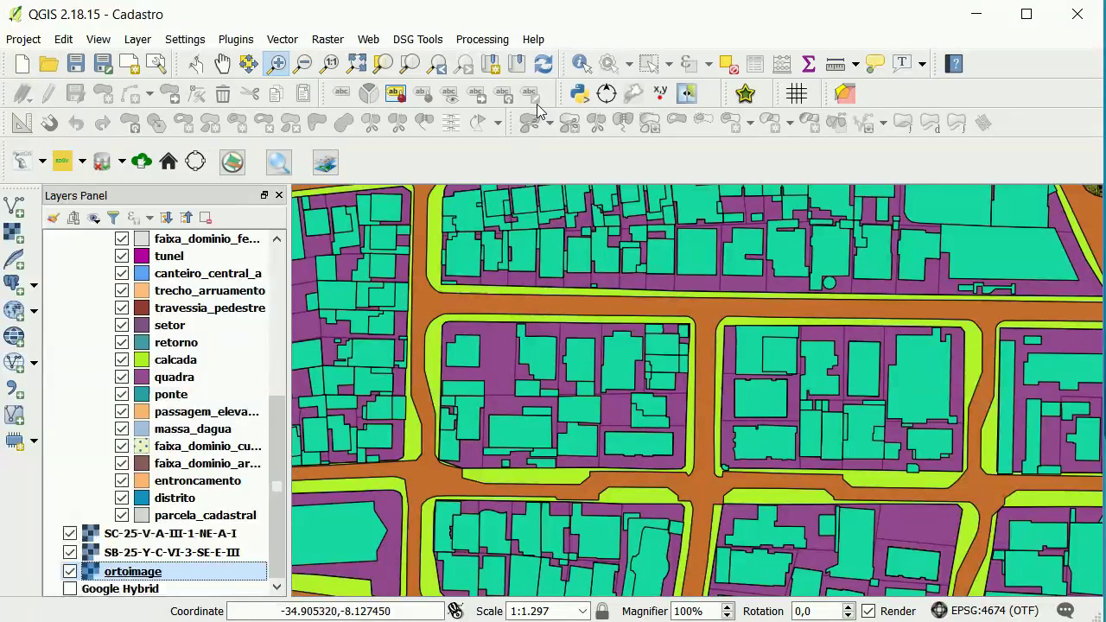
- Swipe the ortoimage with MapSwipe Tool from the top and left, then select parcela_cadastral
{"action": "left_click", "coordinate": [688, 96]}
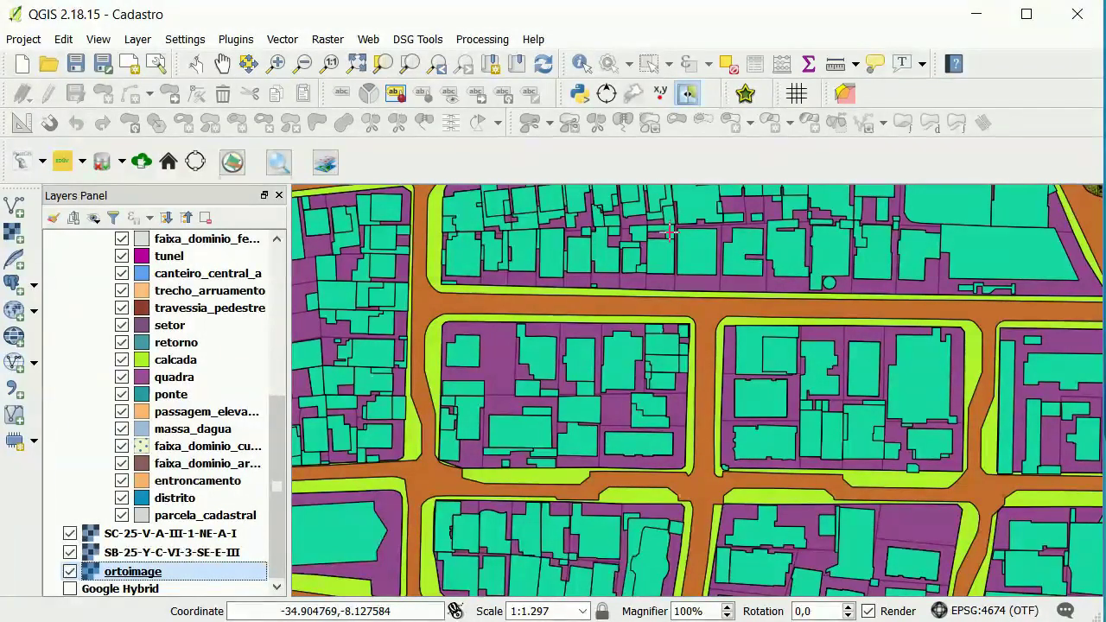
{"action": "left_click_drag", "start_coordinate": [669, 231], "coordinate": [665, 177]}
{"action": "left_click_drag", "start_coordinate": [443, 401], "coordinate": [679, 278]}
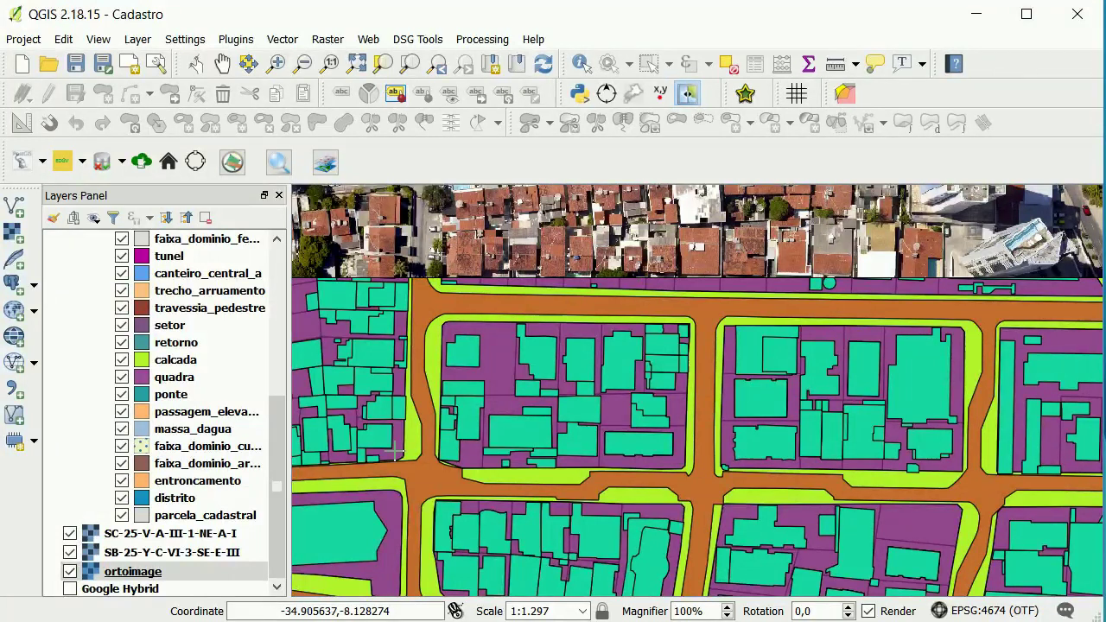
{"action": "left_click", "coordinate": [247, 516]}
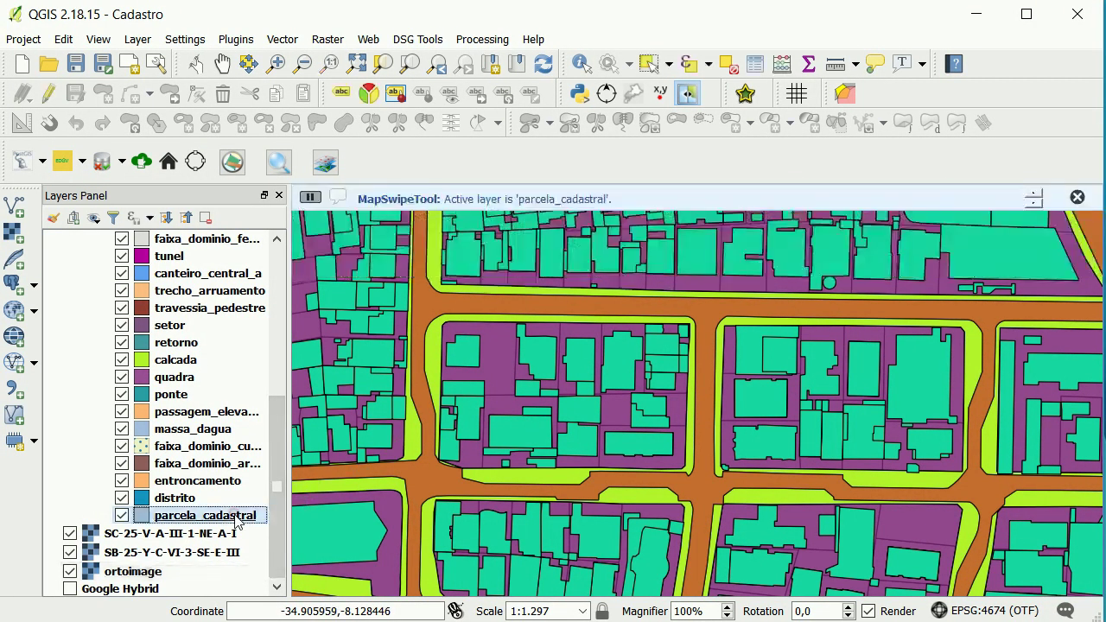
- Swipe parcela_cadastral, then drag ortoimage into the Area base group below edificacao
{"action": "mouse_move", "coordinate": [596, 217]}
{"action": "left_mouse_down"}
{"action": "mouse_move", "coordinate": [587, 544]}
{"action": "mouse_move", "coordinate": [599, 208]}
{"action": "left_mouse_up"}
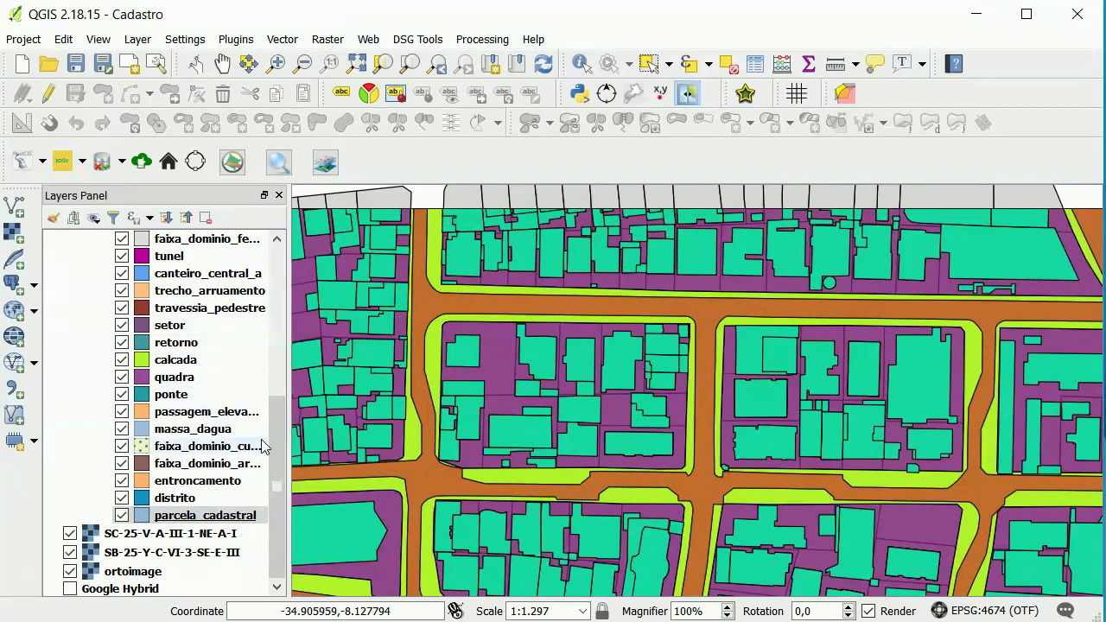
{"action": "mouse_move", "coordinate": [272, 443]}
{"action": "left_mouse_down"}
{"action": "mouse_move", "coordinate": [276, 426]}
{"action": "mouse_move", "coordinate": [274, 451]}
{"action": "left_mouse_up"}
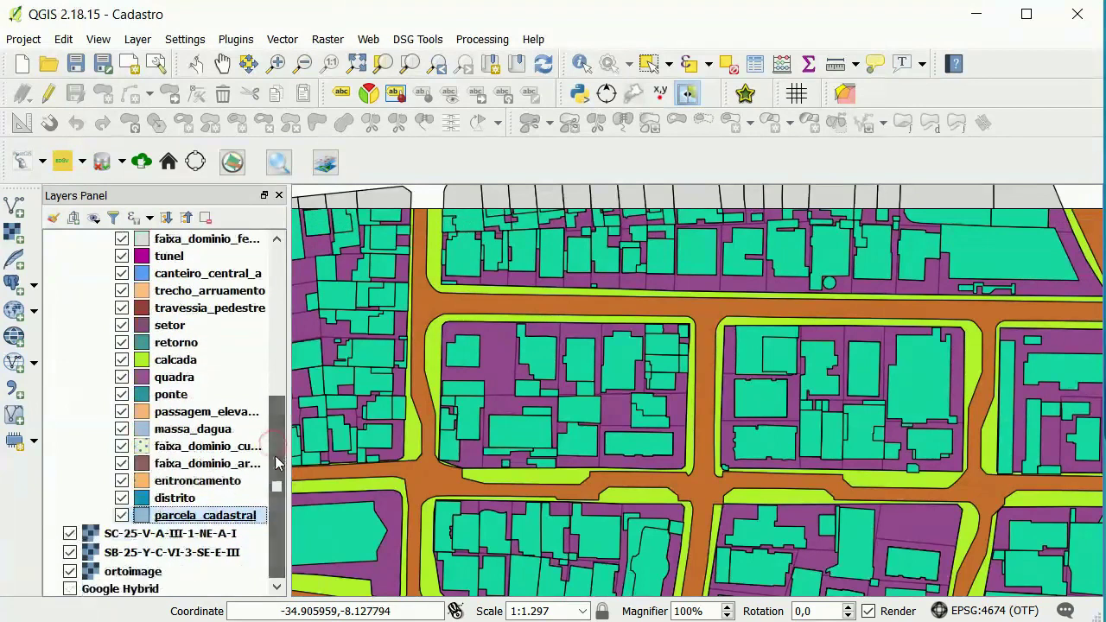
{"action": "left_click", "coordinate": [138, 574]}
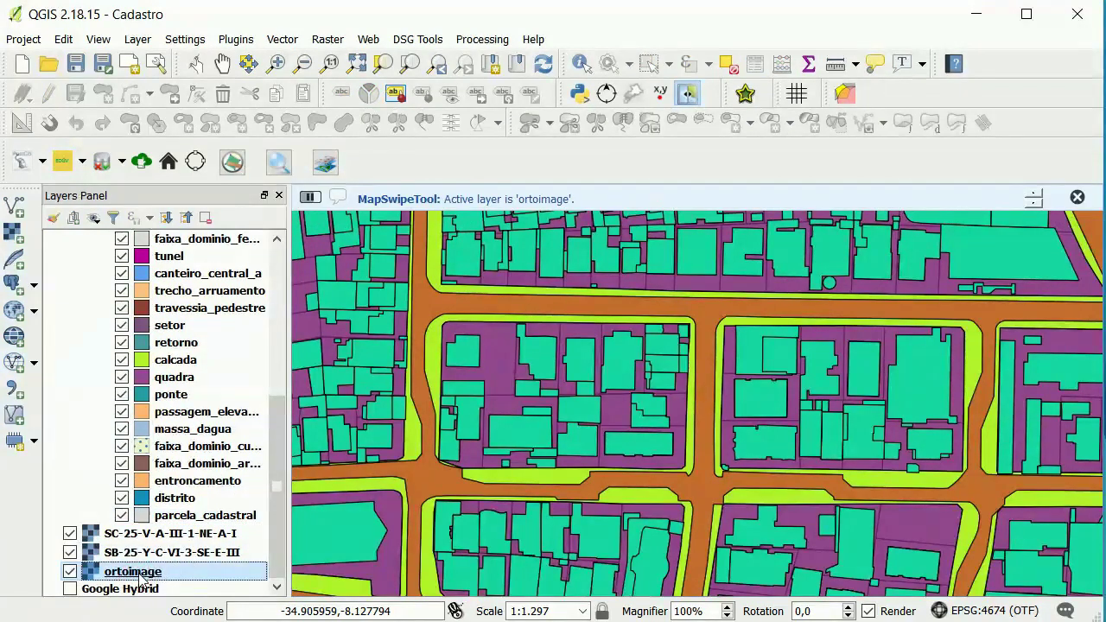
{"action": "left_click_drag", "start_coordinate": [140, 581], "coordinate": [208, 250]}
{"action": "scroll", "coordinate": [178, 420], "scroll_direction": "up", "scroll_amount": 4}
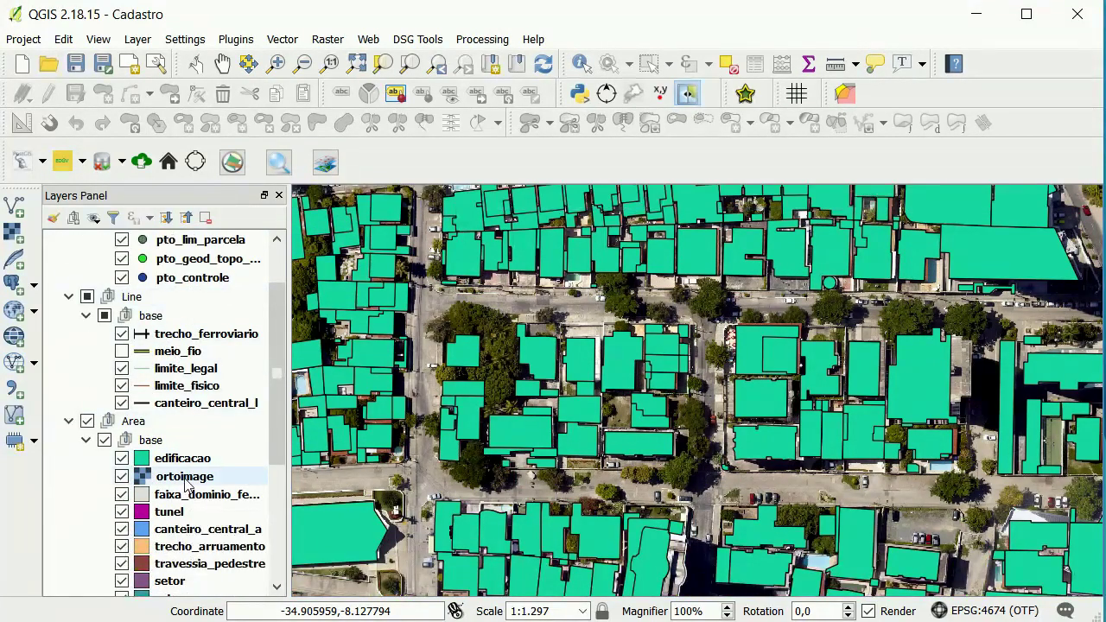
- Move ortoimage above the Area group, then swipe the base group to show only the top strip
{"action": "left_click_drag", "start_coordinate": [185, 485], "coordinate": [192, 420]}
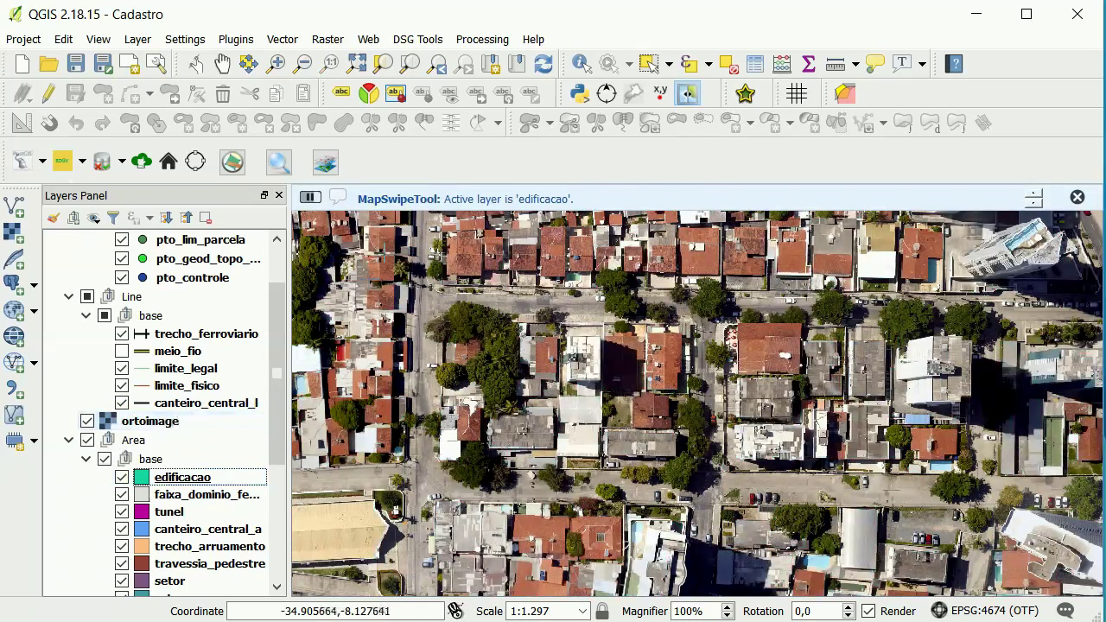
{"action": "left_click", "coordinate": [152, 462]}
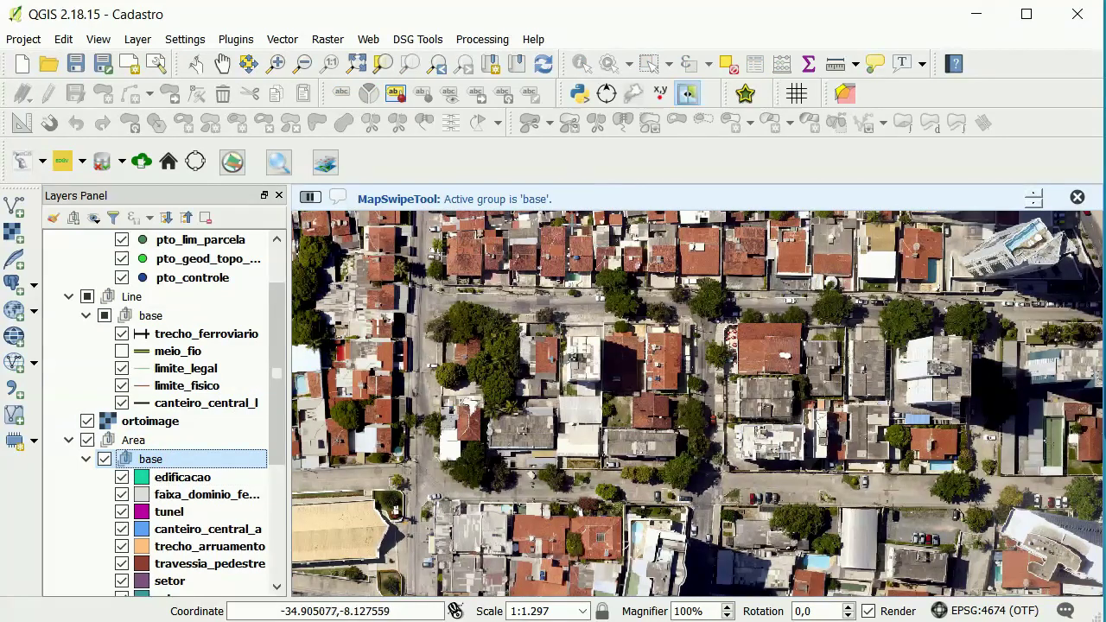
{"action": "left_click", "coordinate": [589, 273]}
{"action": "left_click_drag", "start_coordinate": [589, 273], "coordinate": [312, 337]}
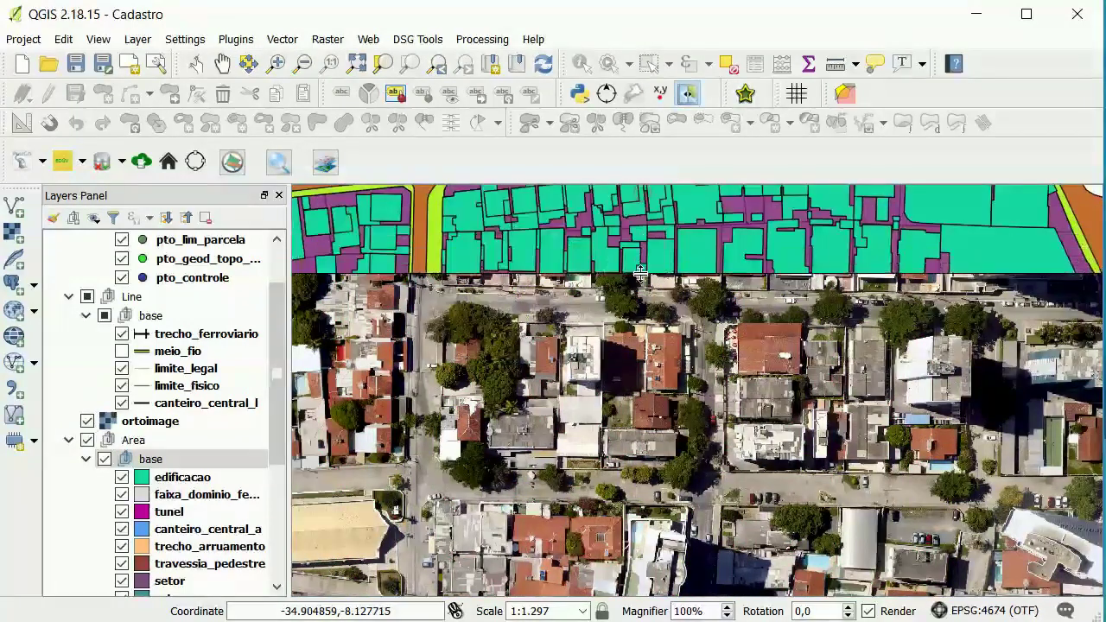